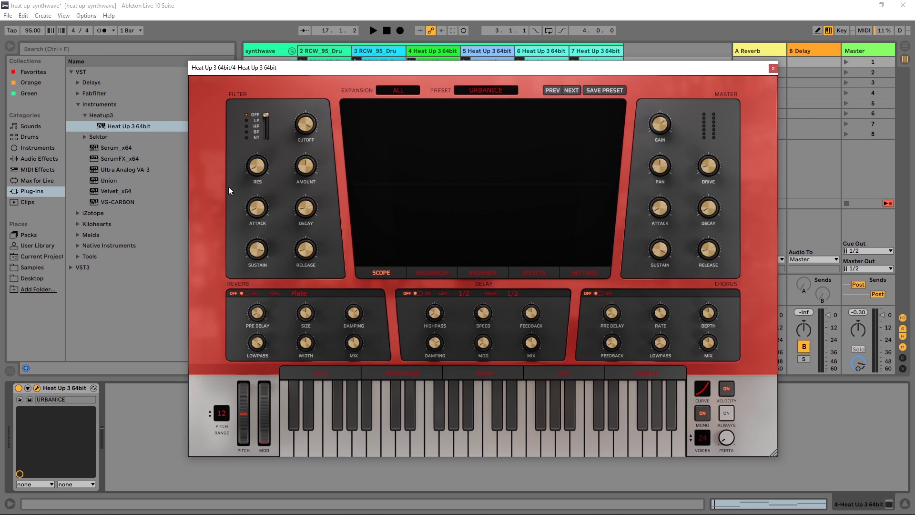
Step: Add Heat Up 3 64bit on a new track, load its SEQ 500 PS preset from ARPS & SEQS and audition a note
drag(122, 126, 670, 48)
click(771, 68)
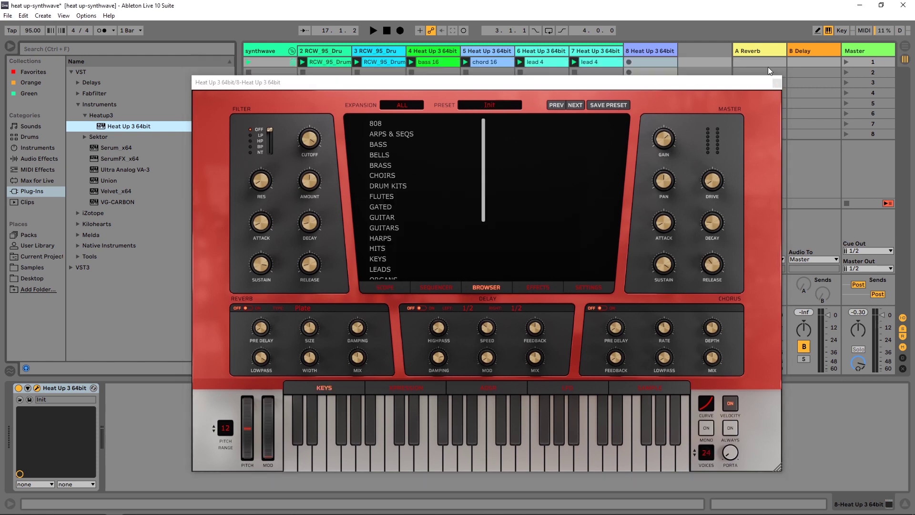
click(398, 131)
click(526, 125)
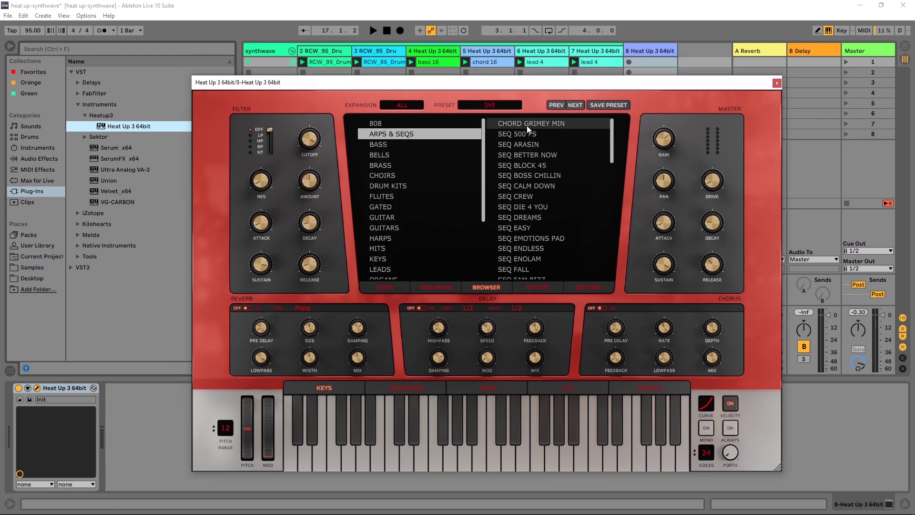
click(524, 134)
click(438, 459)
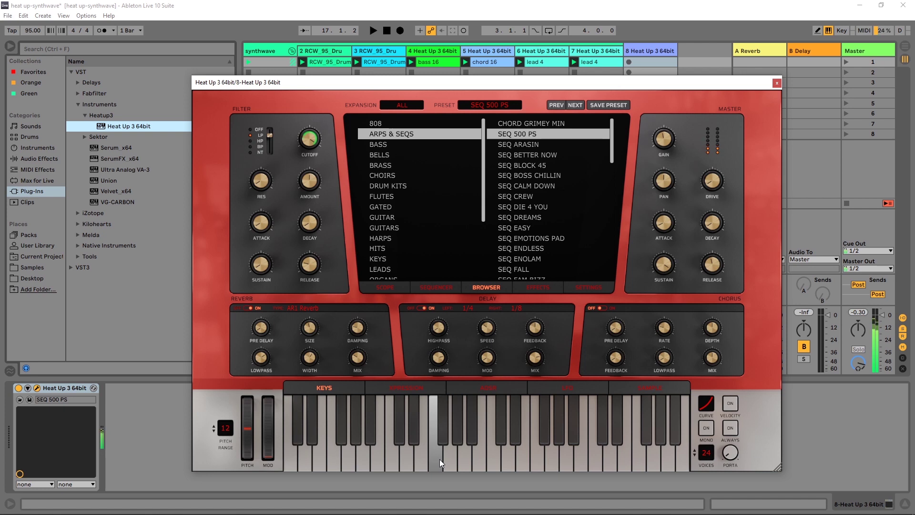
Step: Load the SEQ BLOCK 45 pattern into the sequencer and audition it with notes on the virtual keyboard
click(435, 287)
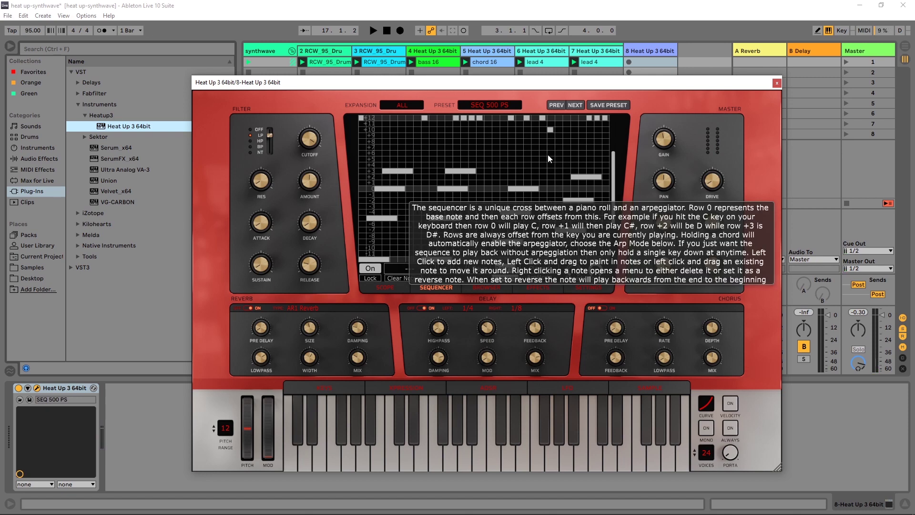
click(418, 268)
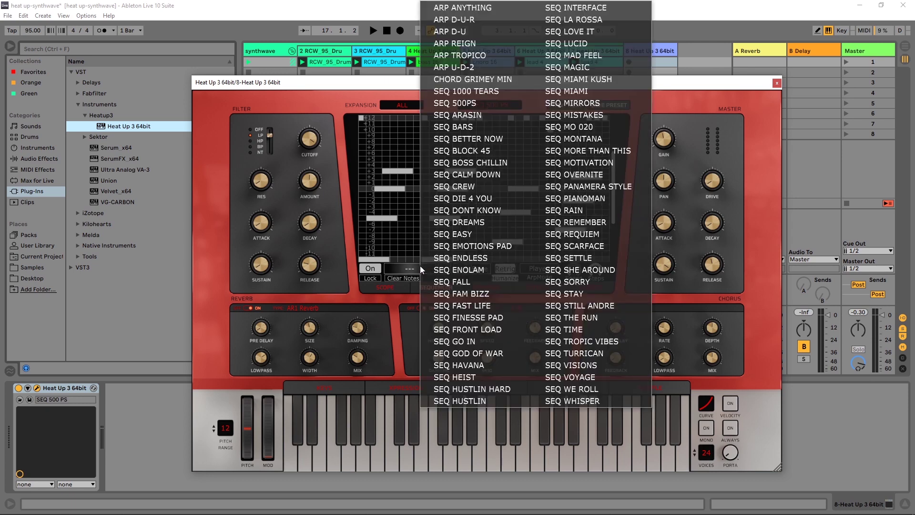
click(466, 151)
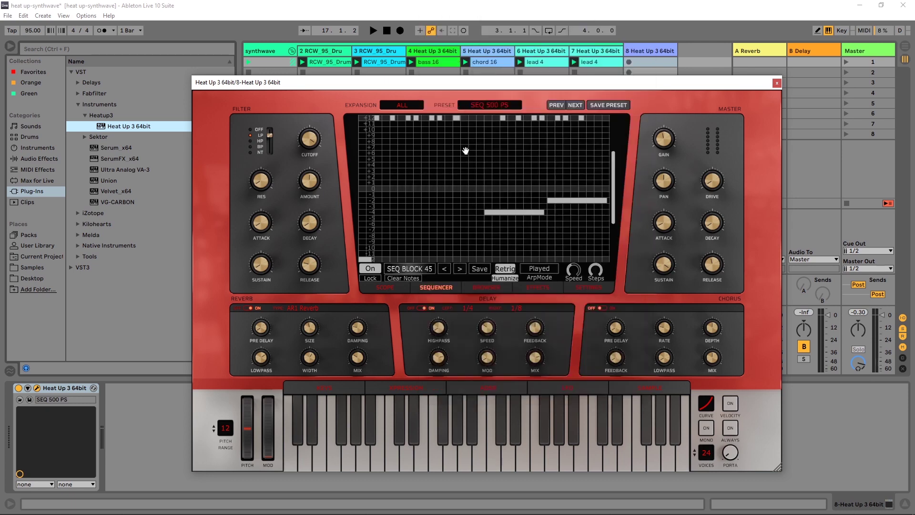
click(435, 459)
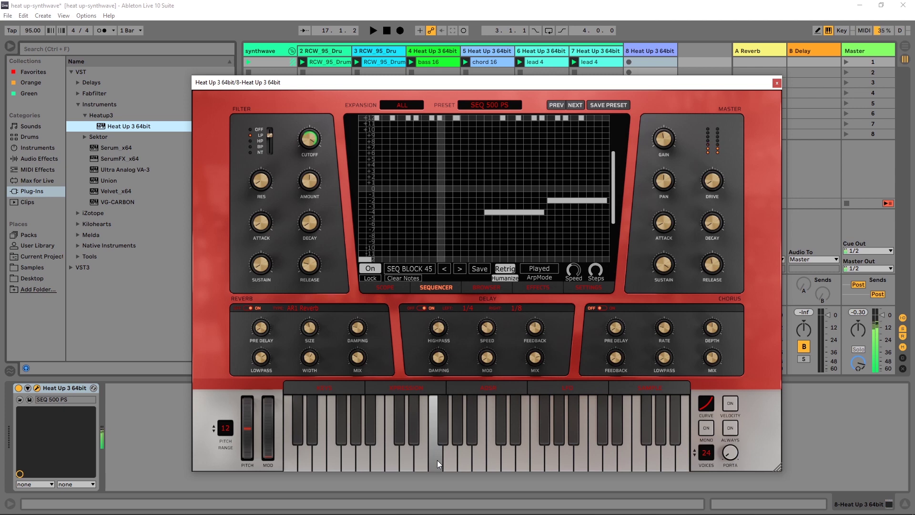
drag(437, 460, 451, 452)
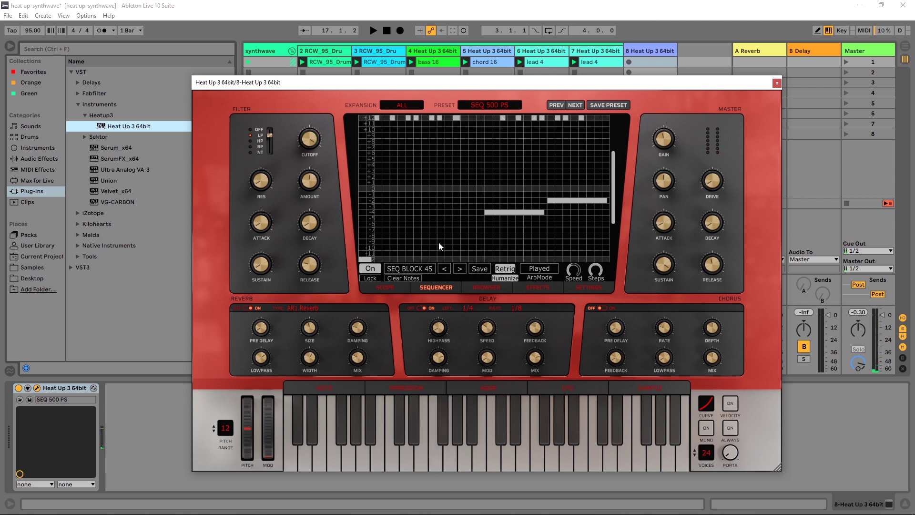
drag(435, 444, 485, 453)
Step: Move the last long note of the sequencer pattern from row -2 down to row -7 and audition the changed sequence
drag(569, 200, 562, 232)
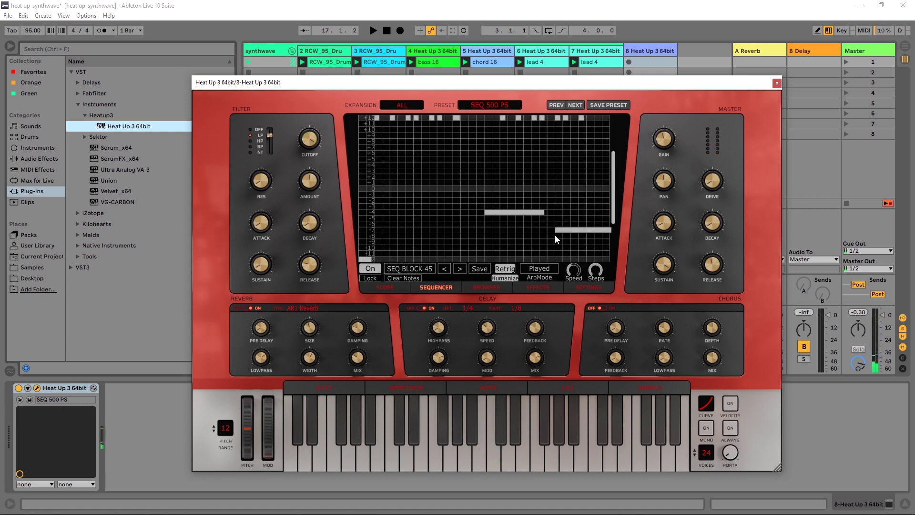
click(498, 463)
drag(498, 461, 496, 462)
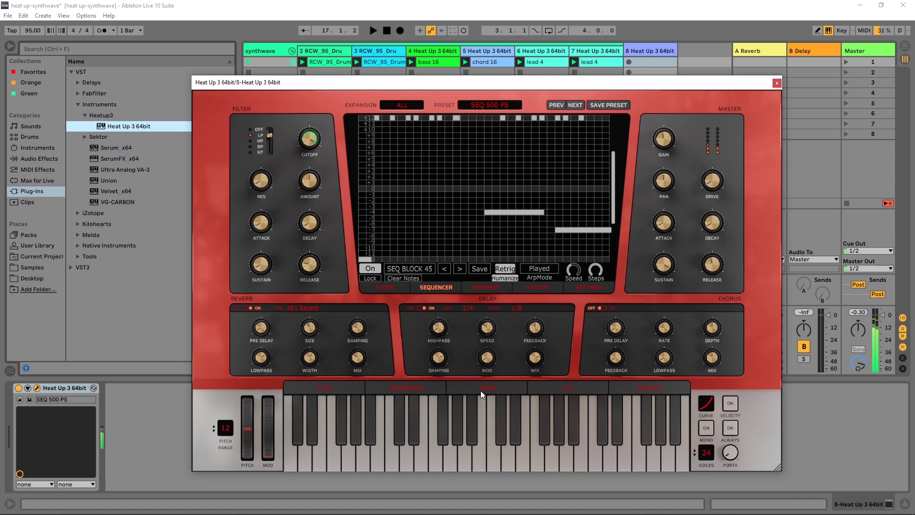
Step: Step through the presets SEQ ARASIN, SEQ BETTER NOW and SEQ BLOCK 45, auditioning them on the virtual keyboard
click(575, 105)
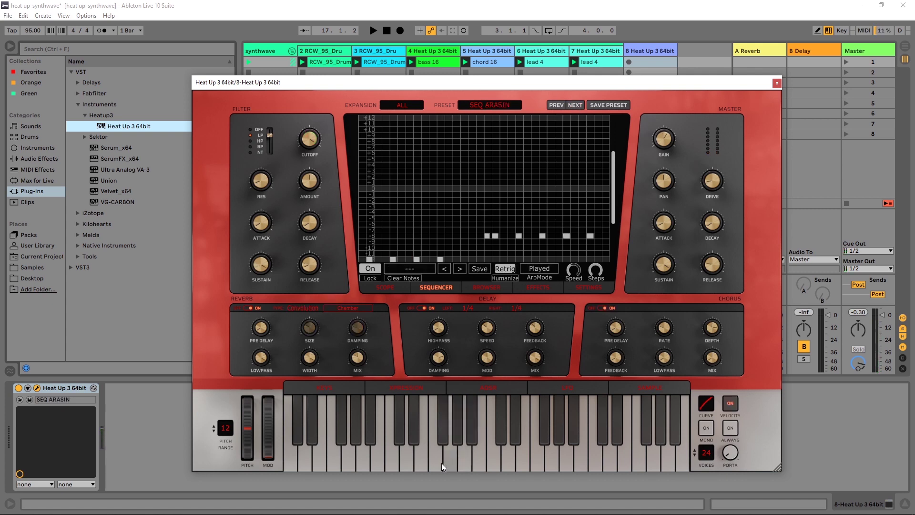
drag(438, 462, 436, 451)
click(578, 107)
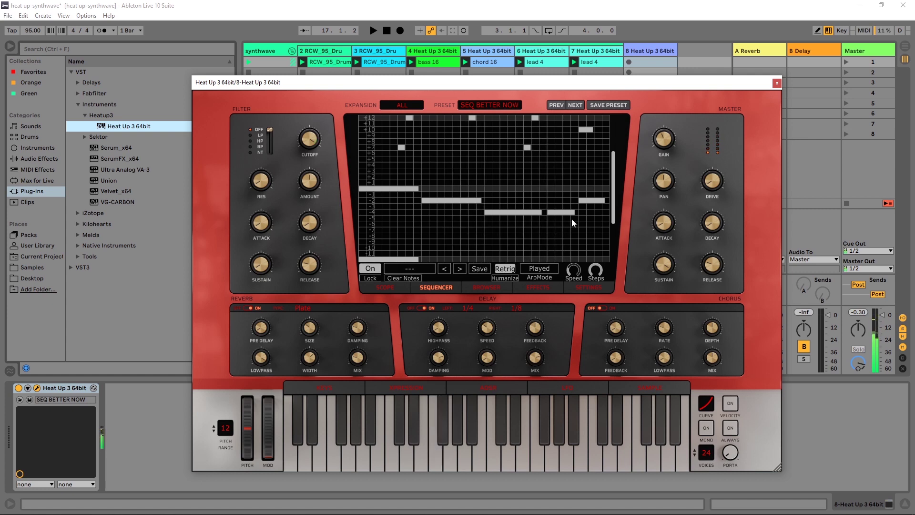
click(574, 104)
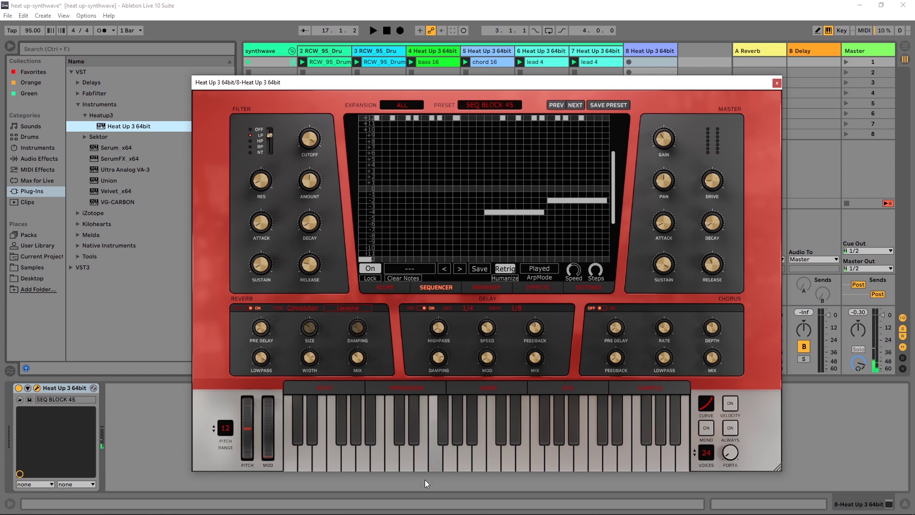
drag(437, 461, 437, 461)
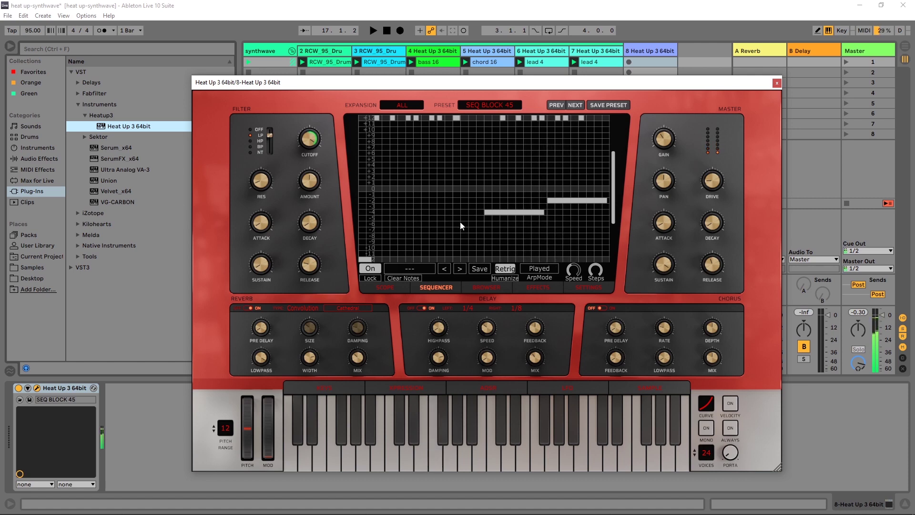
Step: Load the SEQ MIAMI KUSH preset and audition it, then advance two presets to SEQ MIRRORS
click(491, 105)
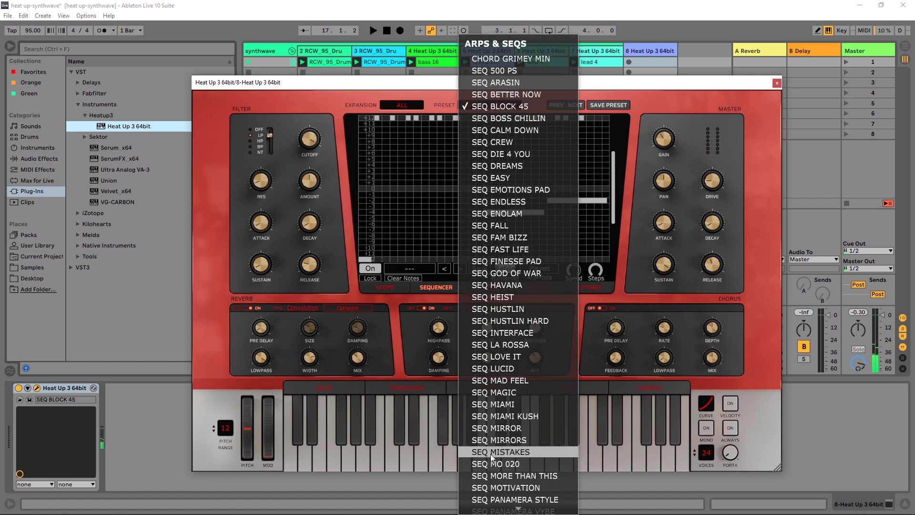
click(509, 416)
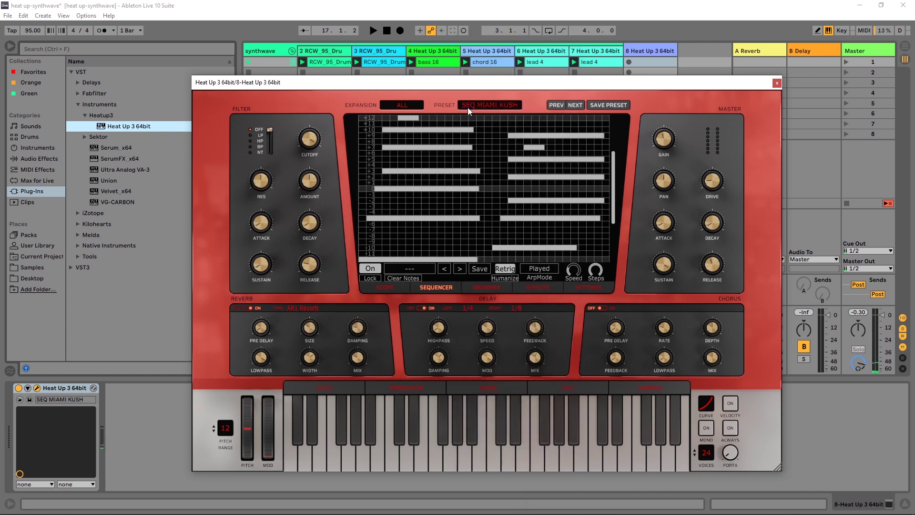
drag(433, 467, 434, 457)
click(578, 105)
click(576, 105)
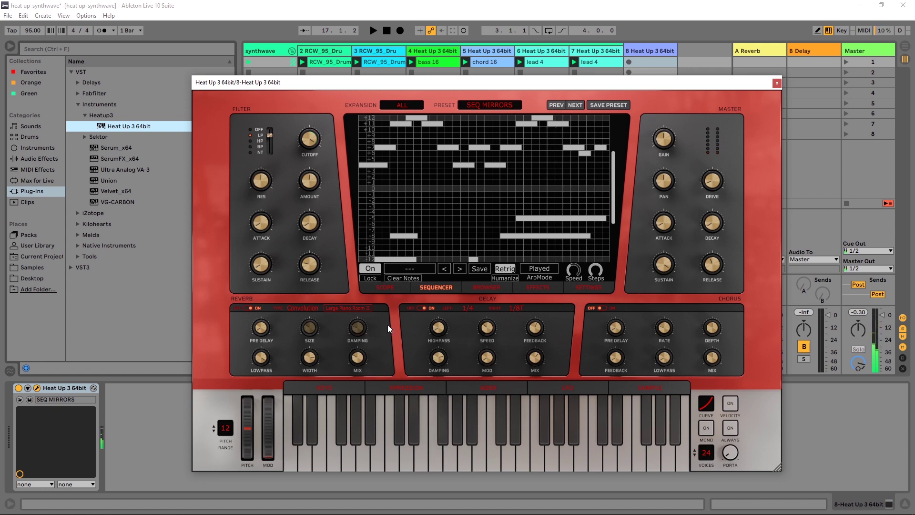
Step: View the available expansions and choose ALL to return to the full preset browser
click(409, 106)
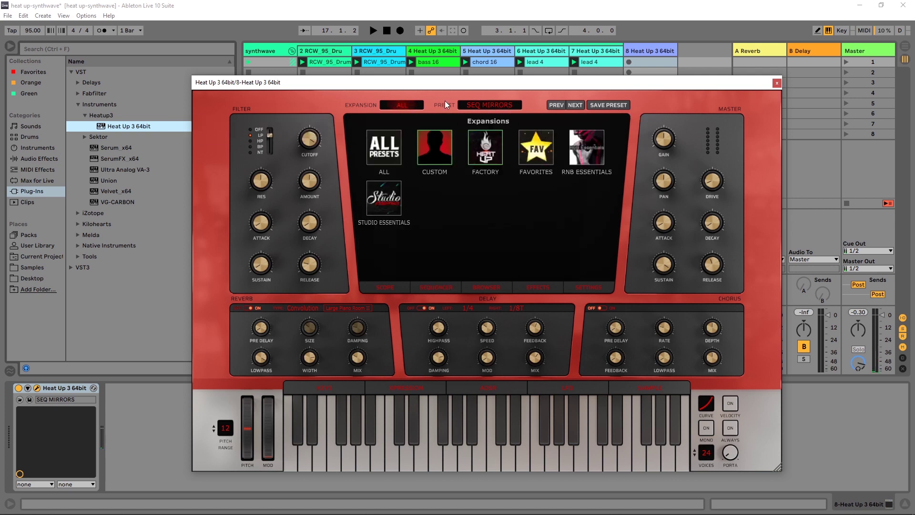
click(388, 147)
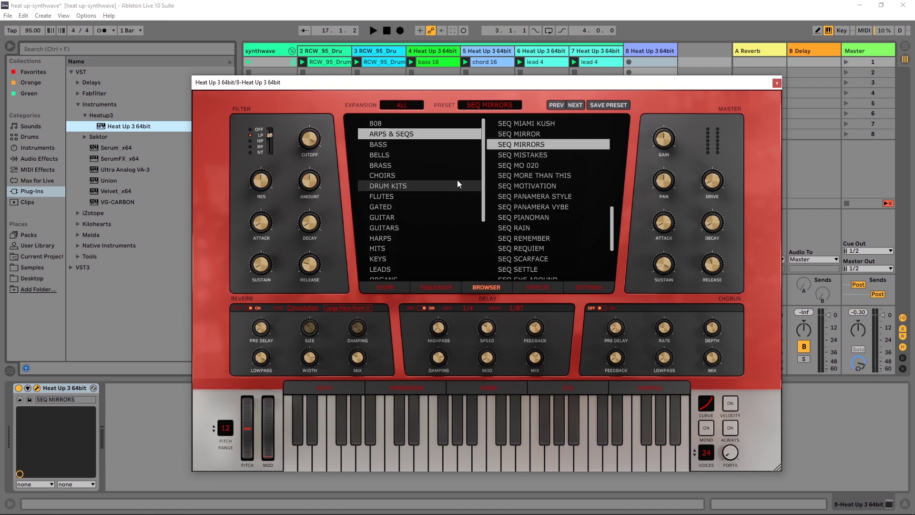
mouse_move(483, 129)
mouse_down()
mouse_move(486, 206)
mouse_move(499, 129)
mouse_up()
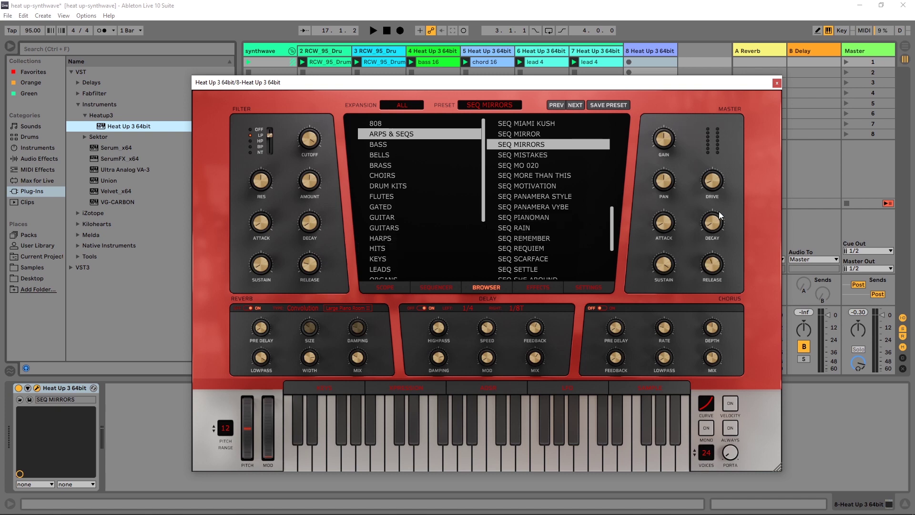
Step: Adjust the master overdrive and reduce the reverb's stereo width, using both its front-panel and effects-page controls
mouse_move(714, 186)
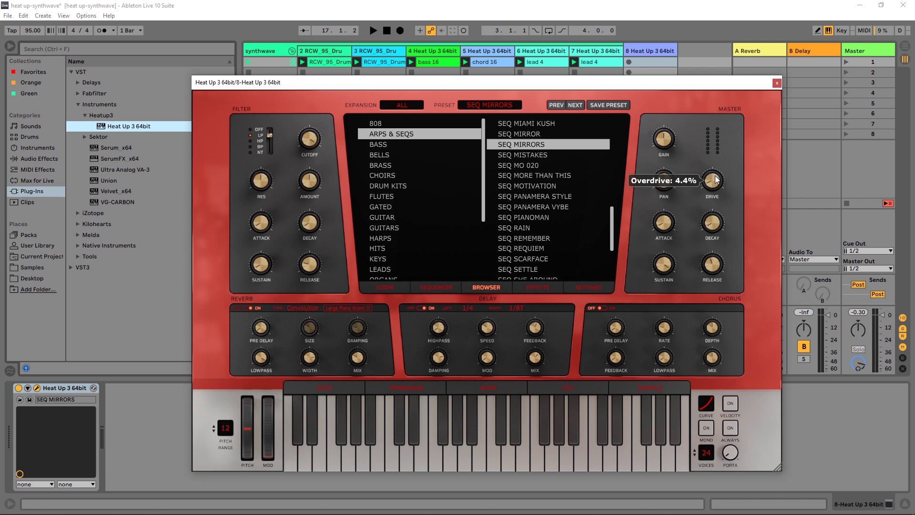
drag(715, 183, 720, 153)
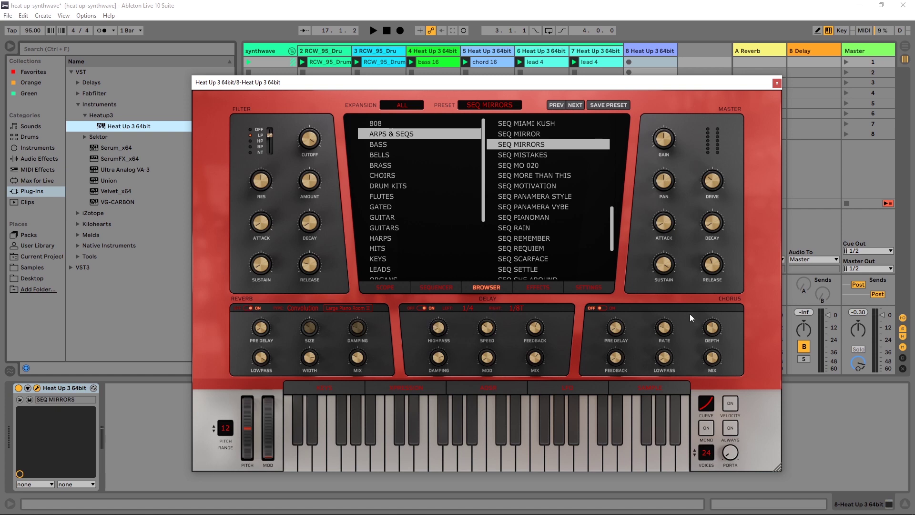
click(543, 289)
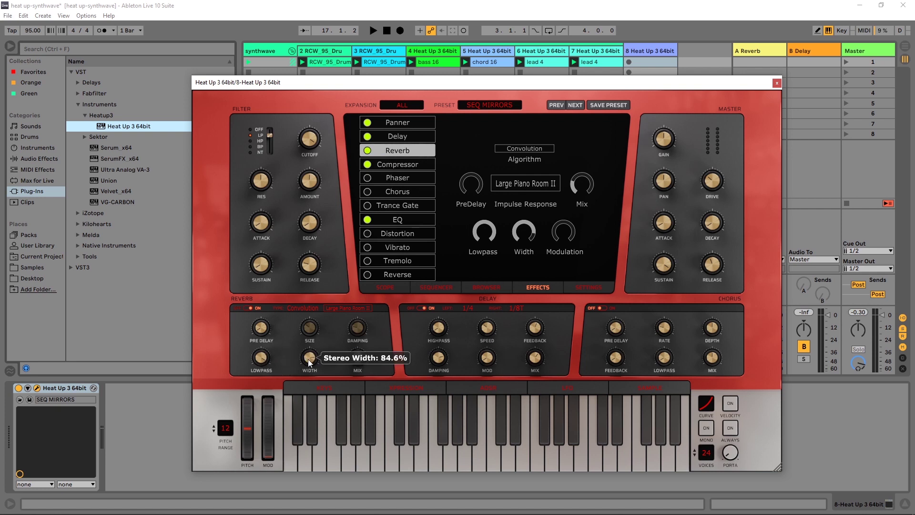
drag(310, 359, 316, 386)
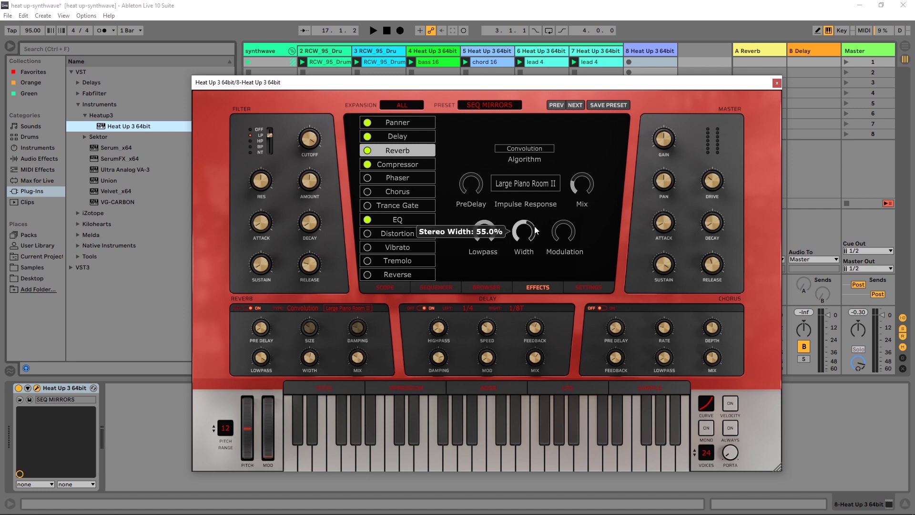
drag(534, 227, 529, 249)
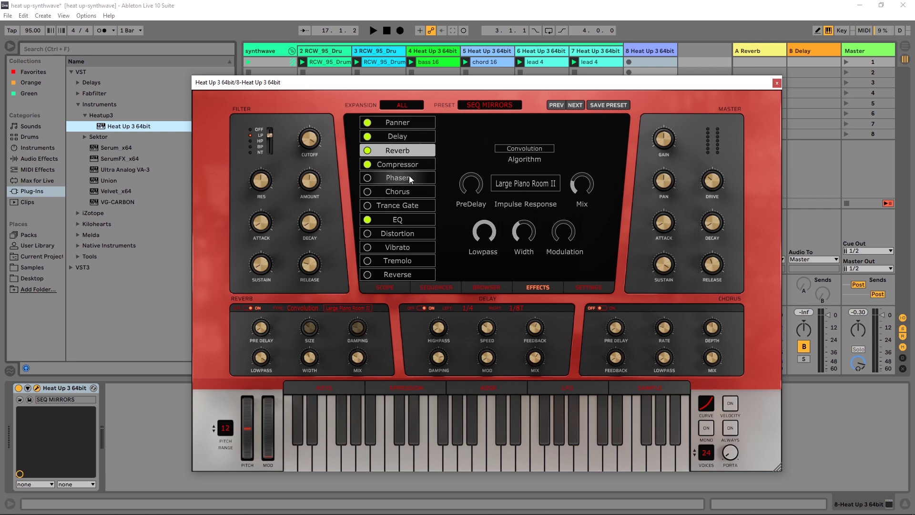
Step: Move Reverb below Trance Gate in the effects chain, enable Trance Gate and audition the result with a note
drag(391, 151, 391, 200)
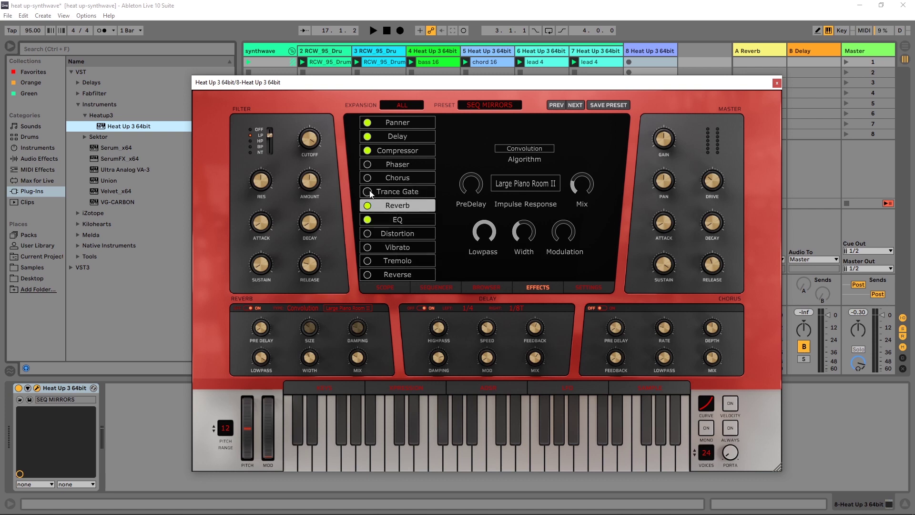
click(374, 191)
click(437, 469)
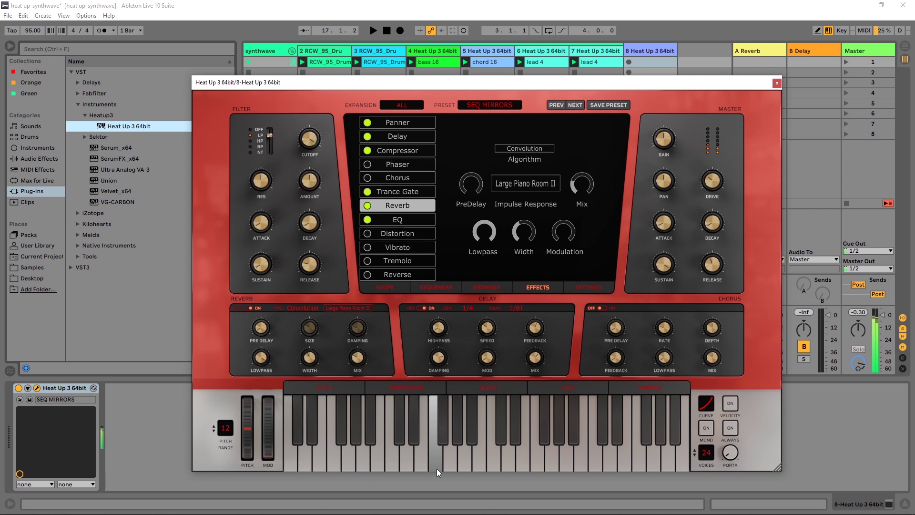
Step: Load the SEQ MISTAKES preset, audition it and watch its waveform in the scope while playing notes
click(573, 108)
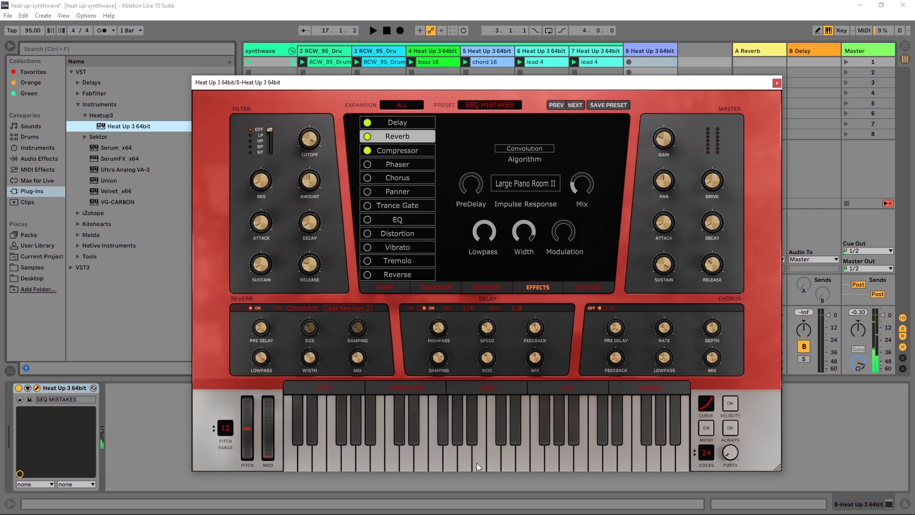
click(437, 467)
click(396, 285)
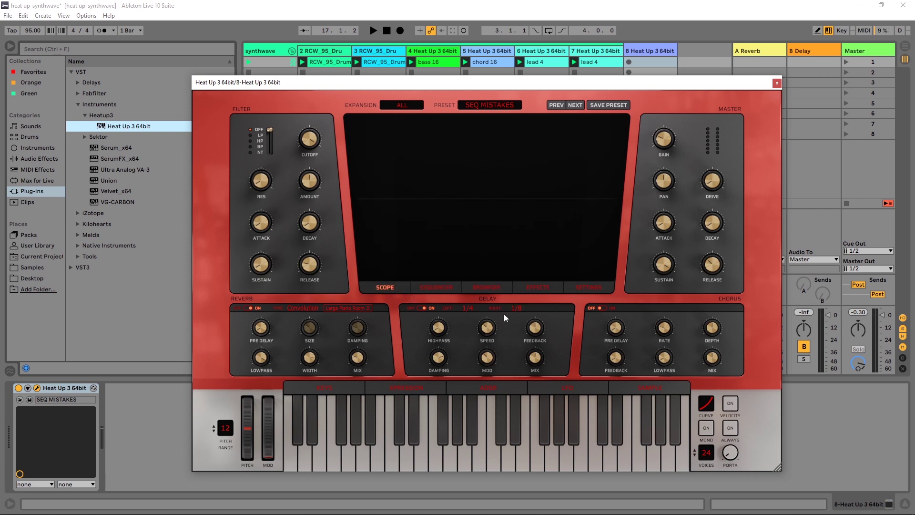
click(439, 465)
click(437, 465)
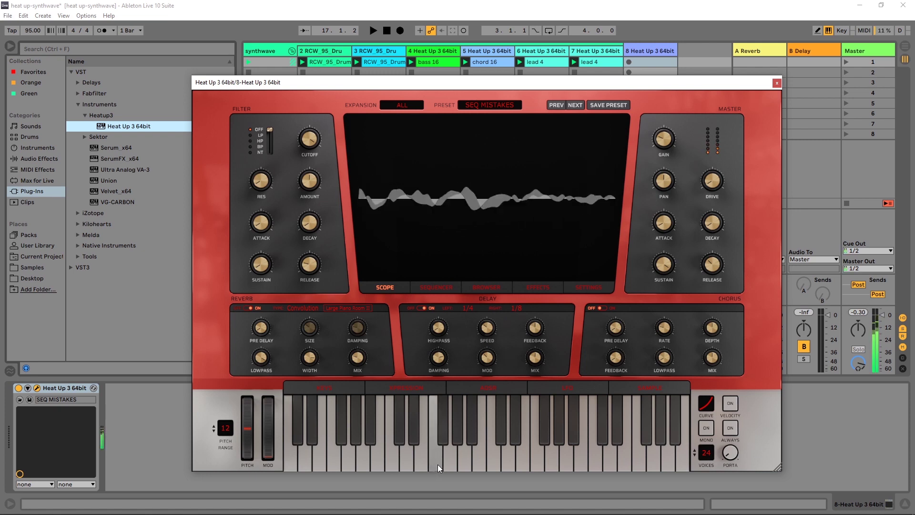
Step: Try the Light skin in the plugin settings, then apply the Black Gold skin and turn on Rainbow Mode
click(589, 288)
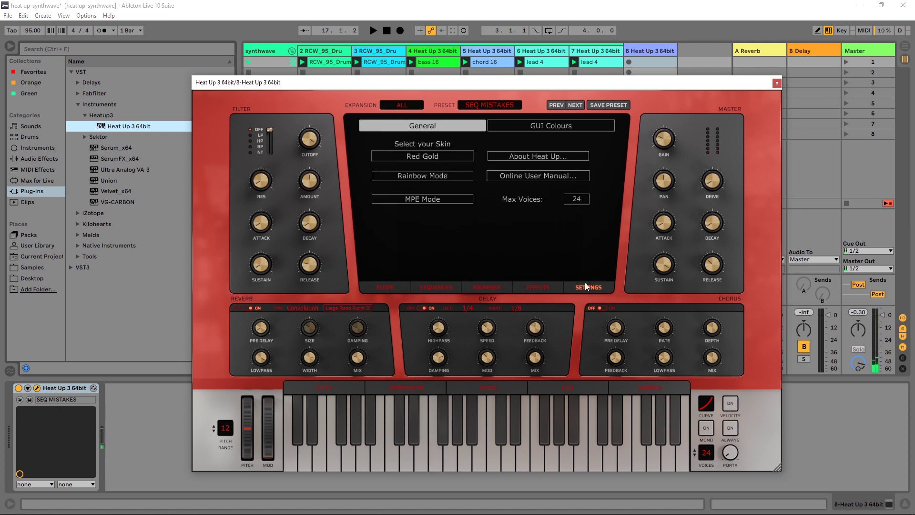
click(380, 157)
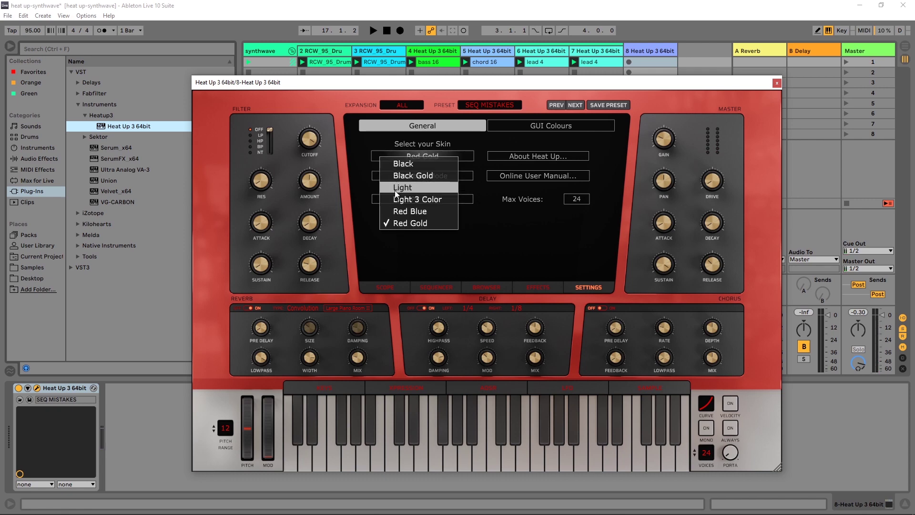
click(395, 189)
click(420, 156)
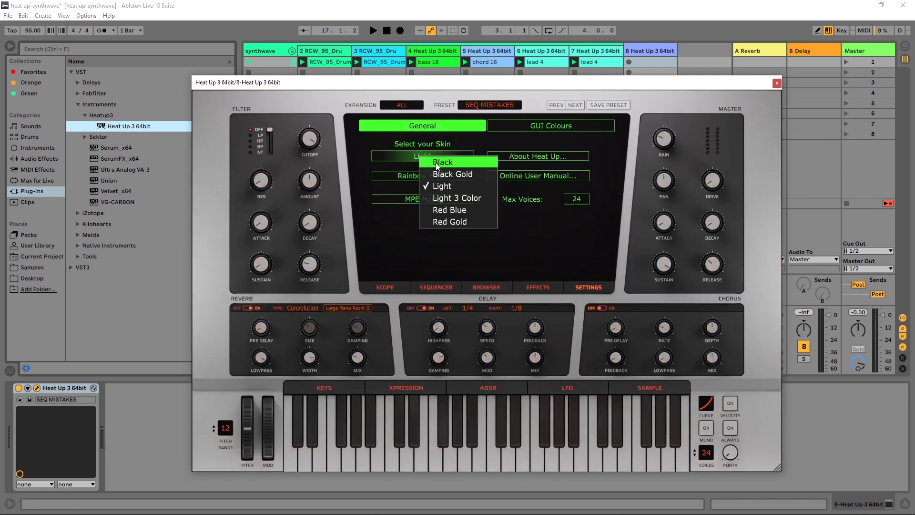
click(441, 172)
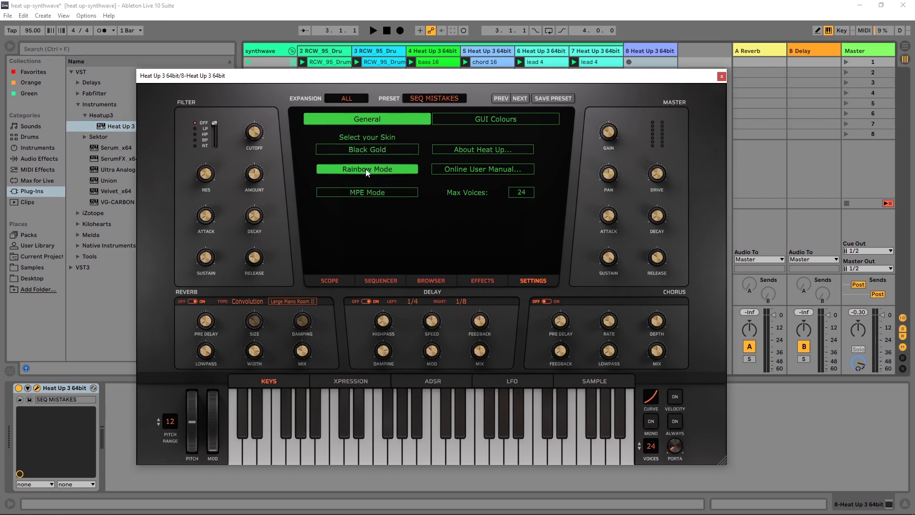
Step: Play several notes on the virtual keyboard to check Rainbow Mode, and read the description of MPE Mode
click(454, 449)
click(433, 450)
click(447, 455)
click(455, 458)
mouse_move(415, 192)
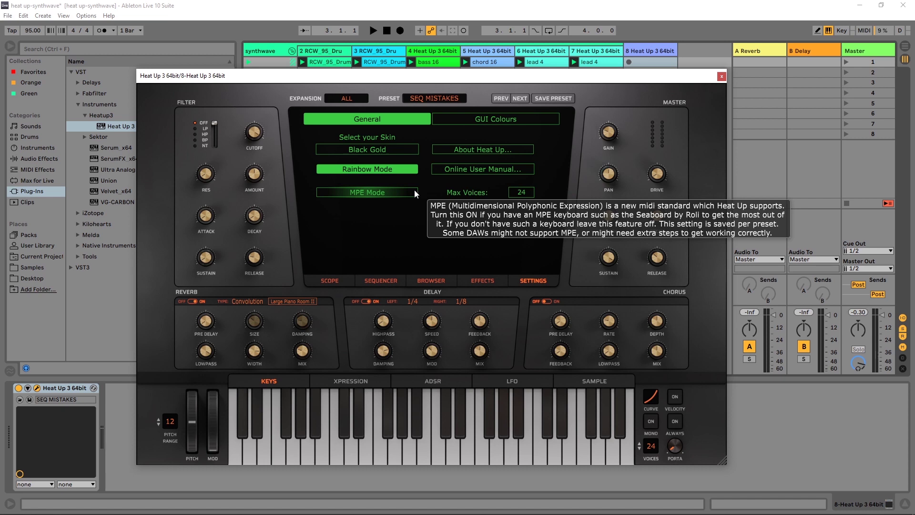
Step: Show the Xpression curves and look through the modulation sources available for curve 2 without choosing one
click(346, 382)
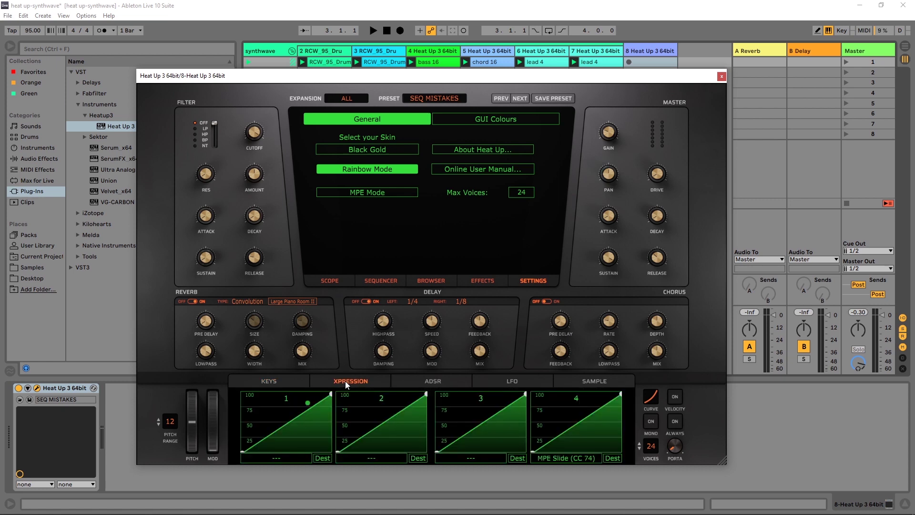
click(371, 458)
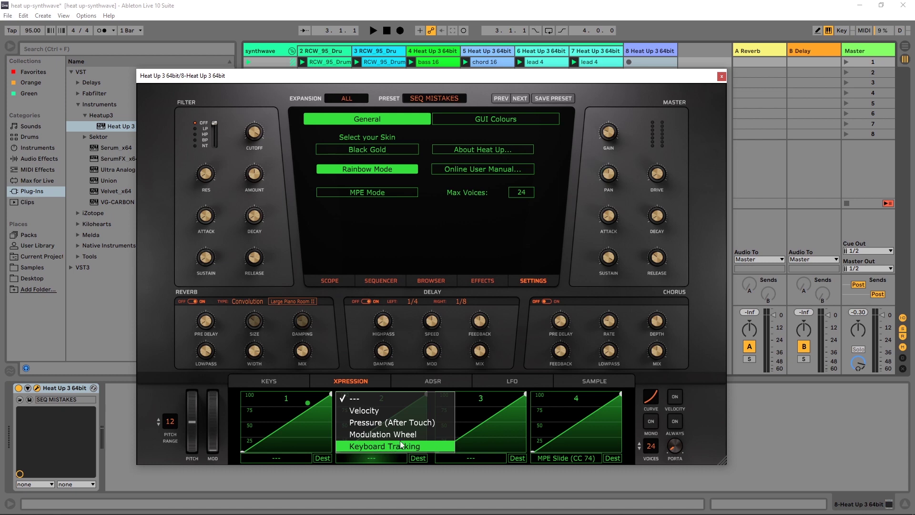
click(377, 458)
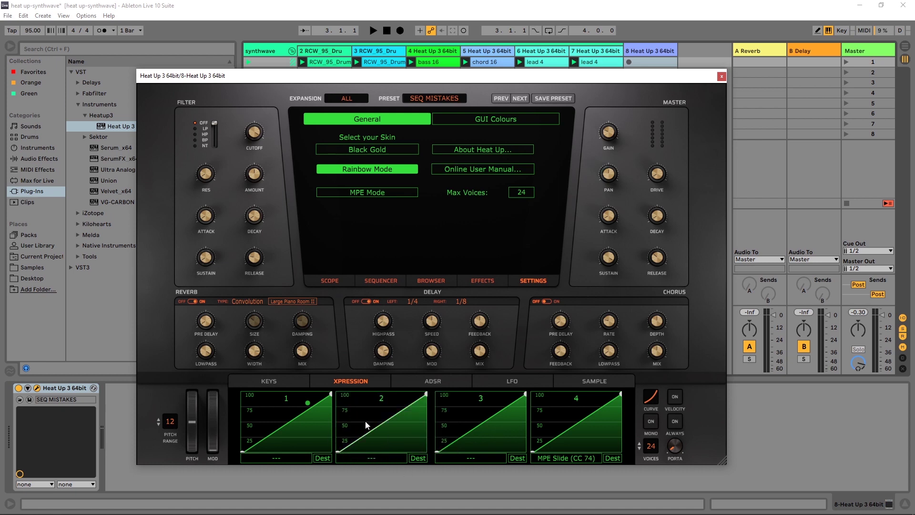
Step: Show the ADSR envelopes and browse the modulation targets for Envelope 1's first destination, including the Filter parameters
click(438, 380)
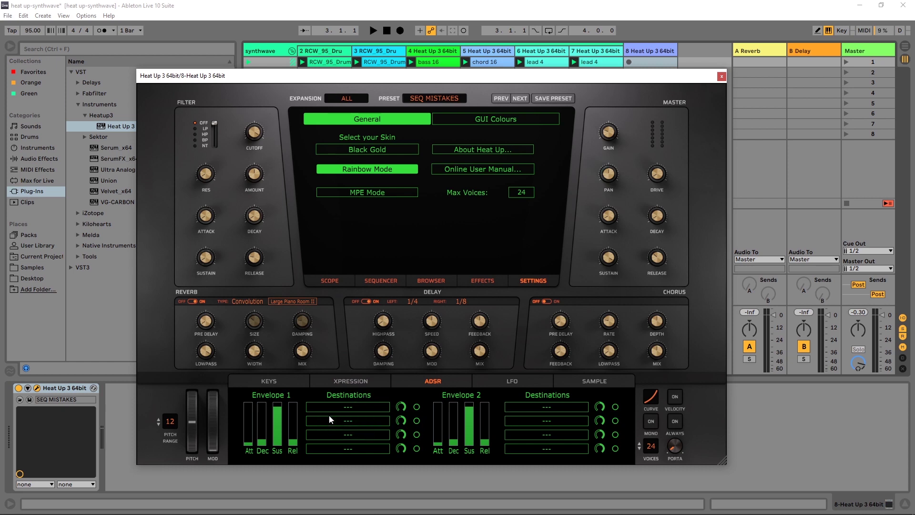
click(346, 407)
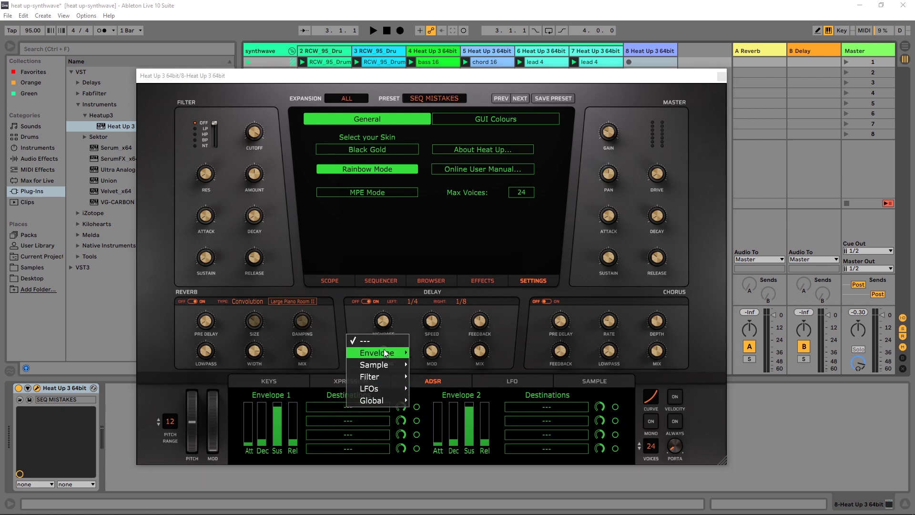
mouse_move(387, 378)
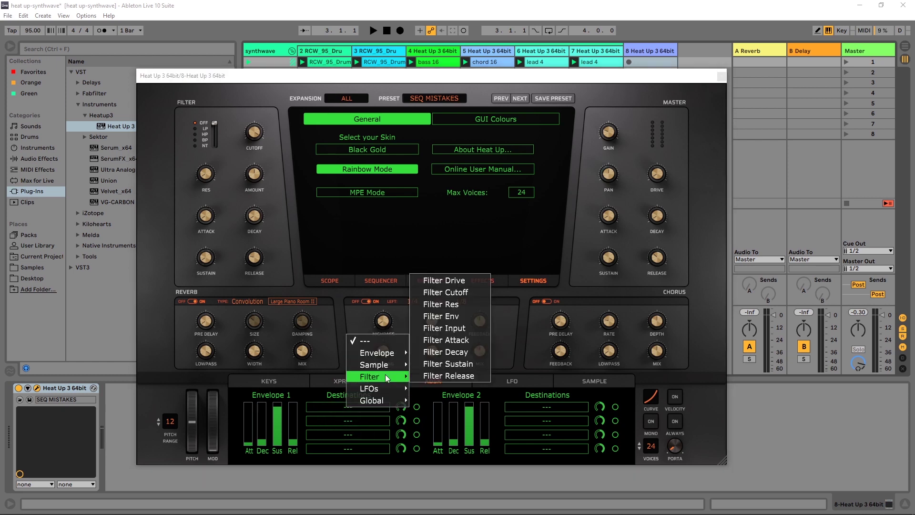
Step: Show the LFO page and browse the target categories for LFO 1's first destination, leaving it unassigned
click(504, 384)
click(366, 408)
mouse_move(385, 358)
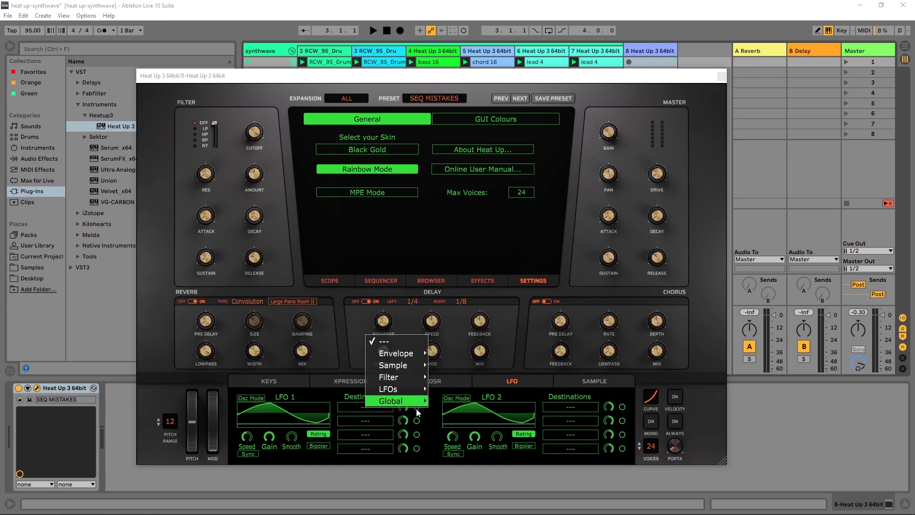
click(433, 427)
Step: Show the Sample page and browse the Atmosphere Layer's sound categories, including Noise and Tape, without loading a sample
click(573, 382)
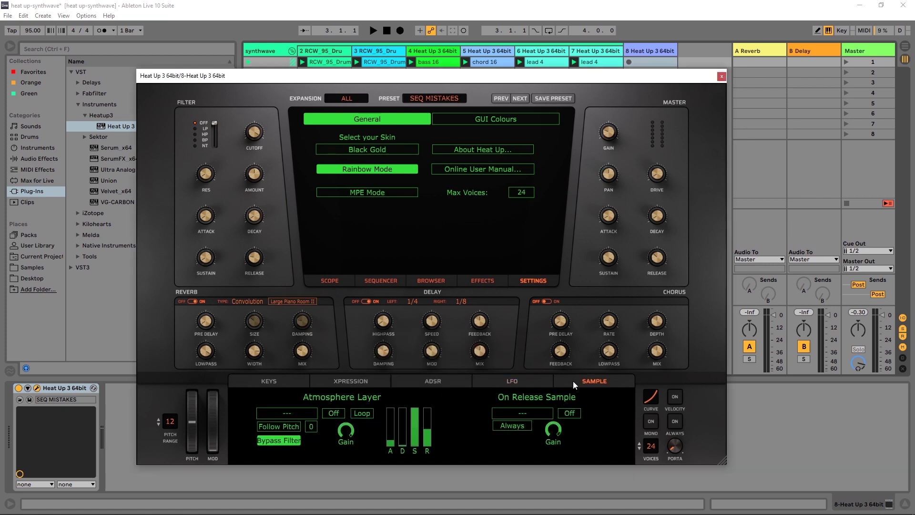
click(298, 411)
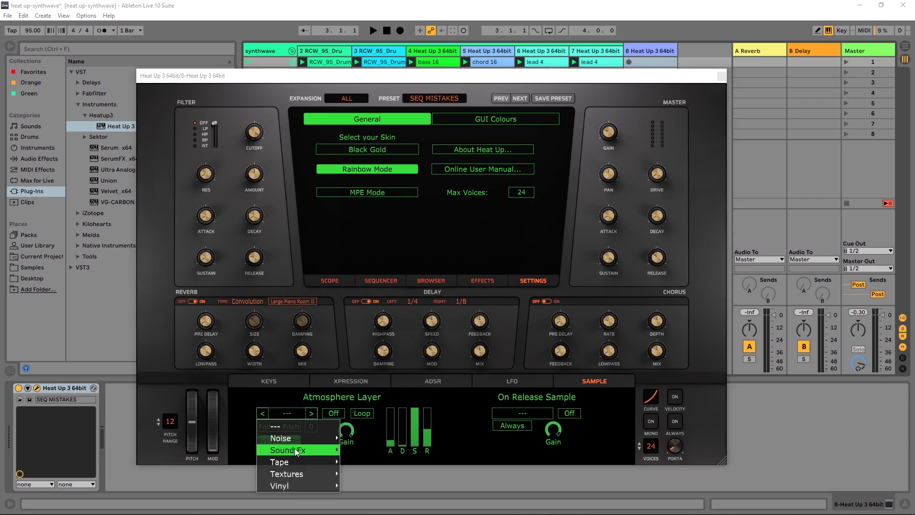
mouse_move(332, 440)
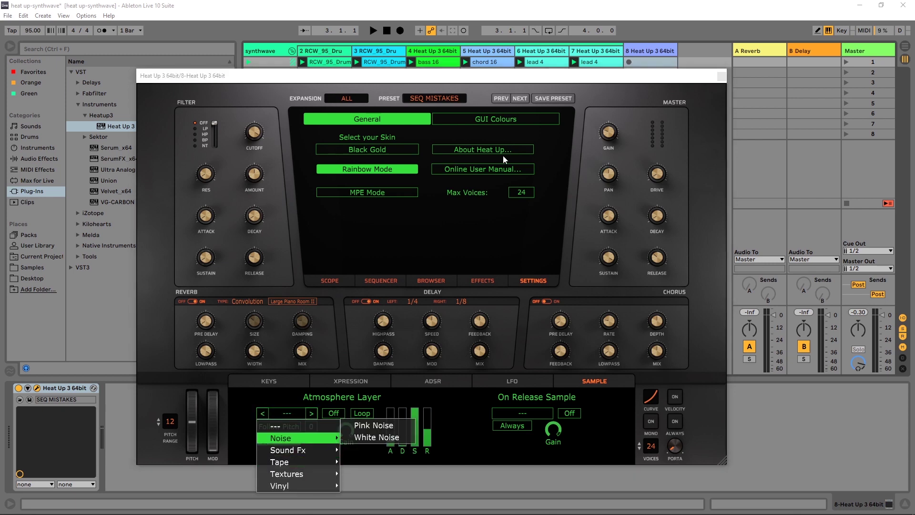
mouse_move(294, 463)
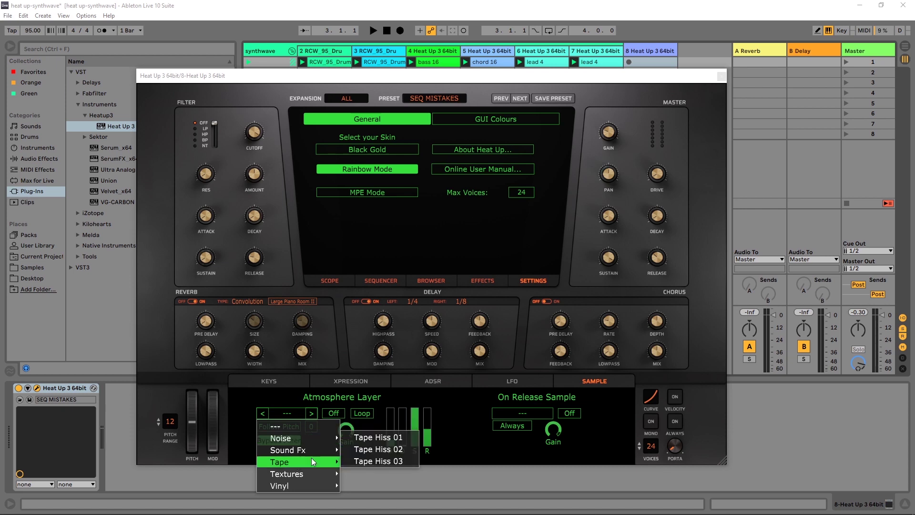
click(465, 445)
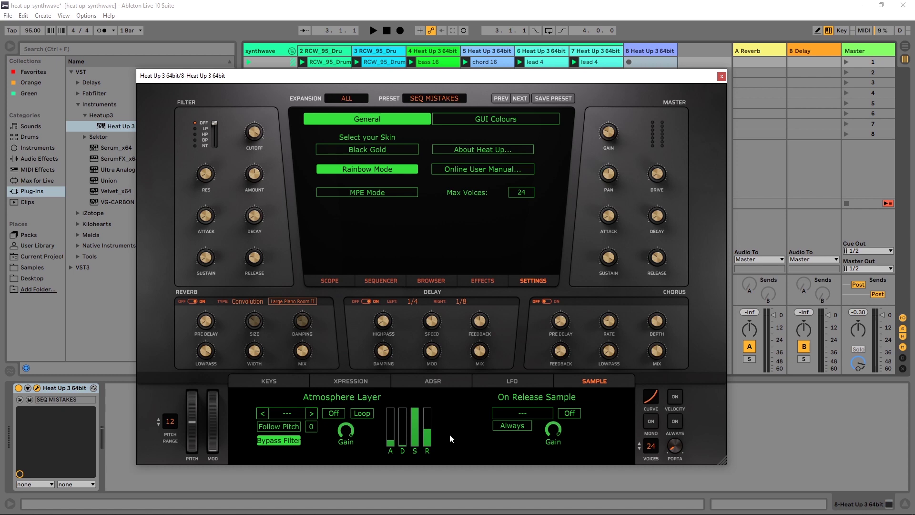
Step: Look through the On Release Sample choices without loading one, and point out its playback and Gain controls
click(528, 412)
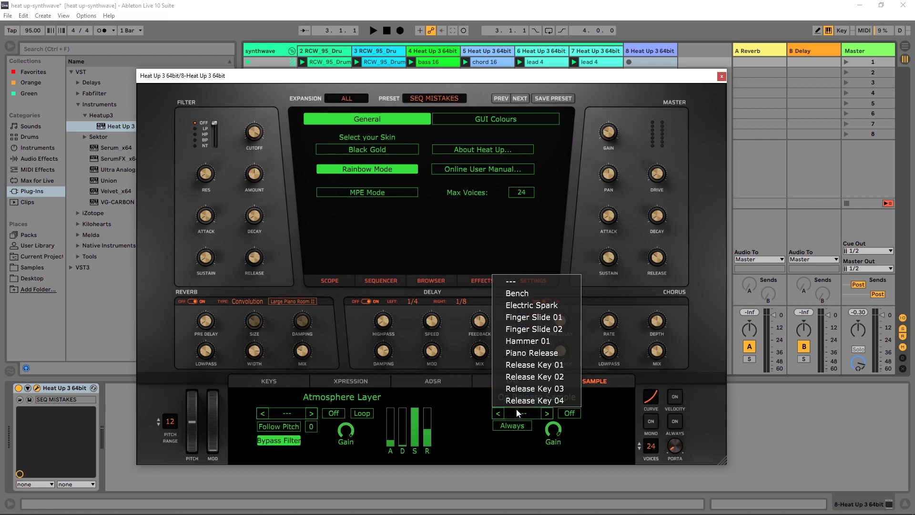
click(521, 430)
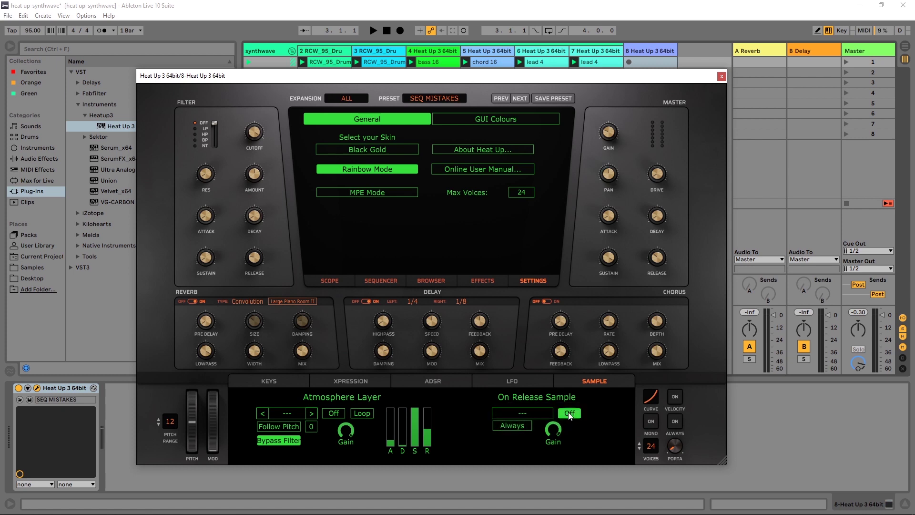
drag(555, 429, 555, 432)
Step: Advance to the next preset, then load SEQ VISIONS from the ARPS & SEQS presets and audition it across the virtual keyboard
click(526, 99)
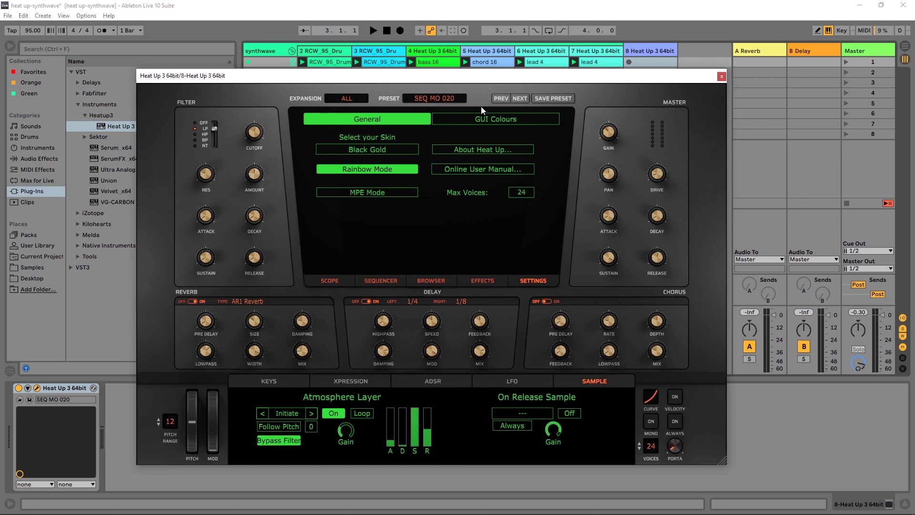
click(392, 280)
click(432, 280)
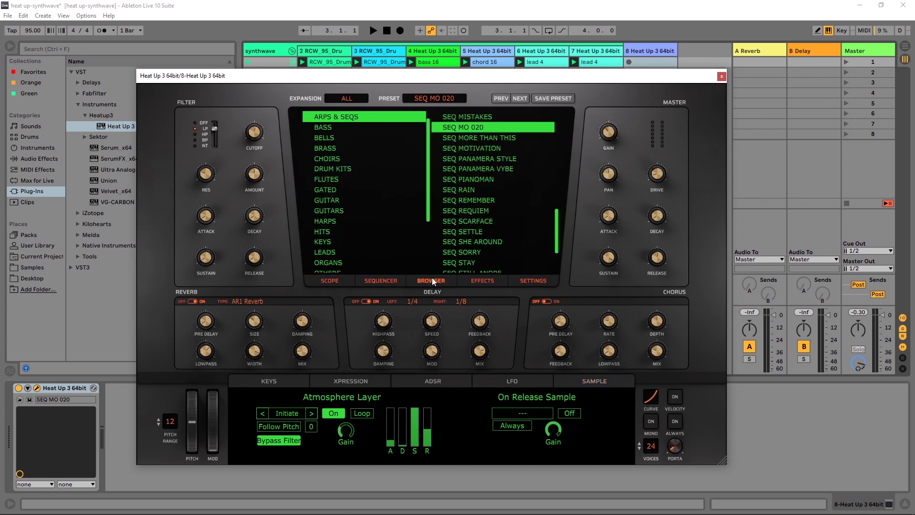
click(377, 452)
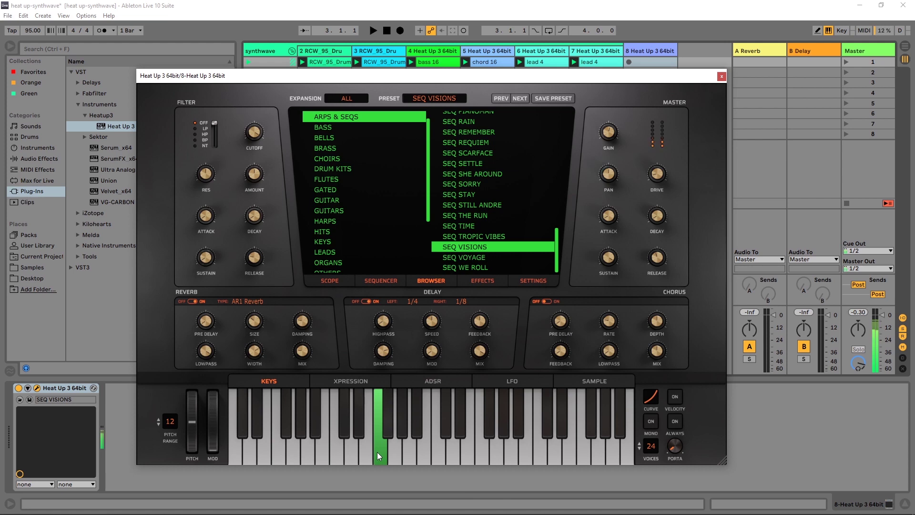
drag(378, 452, 234, 452)
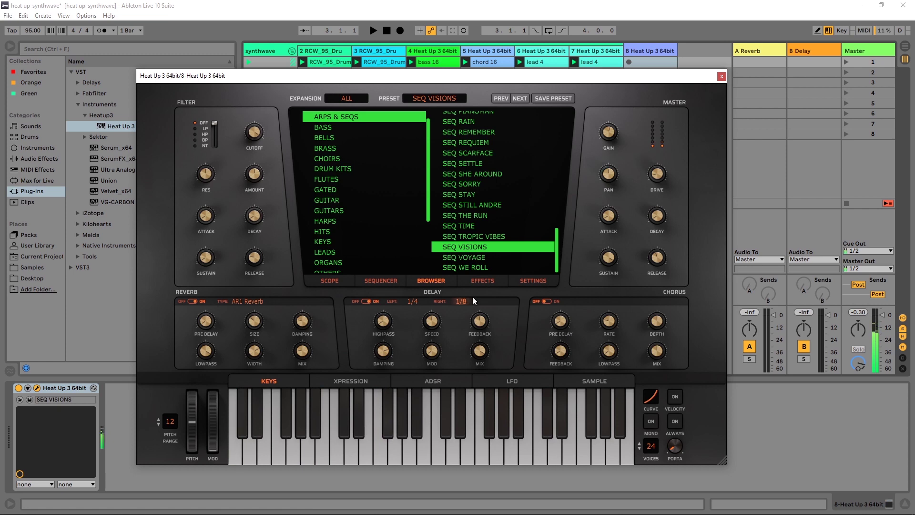
Step: Load the SEQ VOYAGE preset and audition it with a few notes on the virtual keyboard
click(474, 258)
click(400, 458)
drag(399, 458, 379, 452)
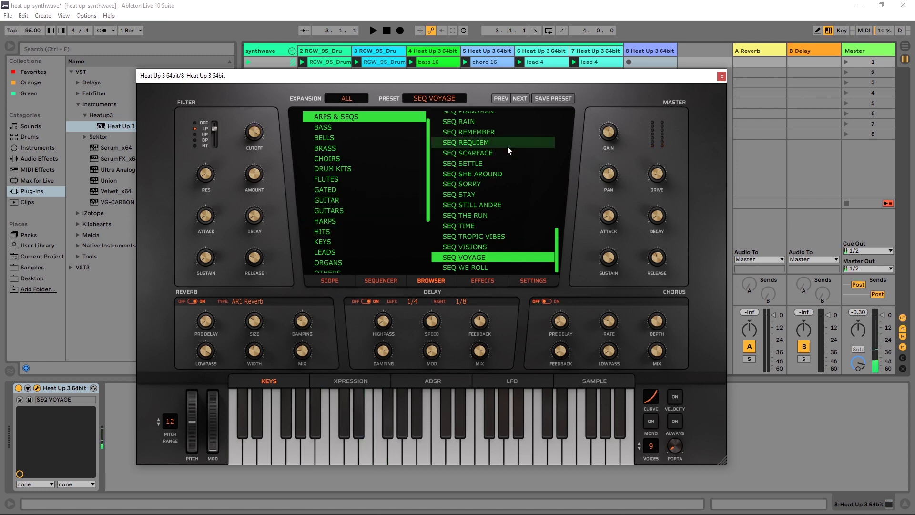
Step: Load the SEQ ENOLAM preset from ARPS & SEQS and audition it with lower notes on the virtual keyboard
scroll(496, 241, up, 10)
click(469, 147)
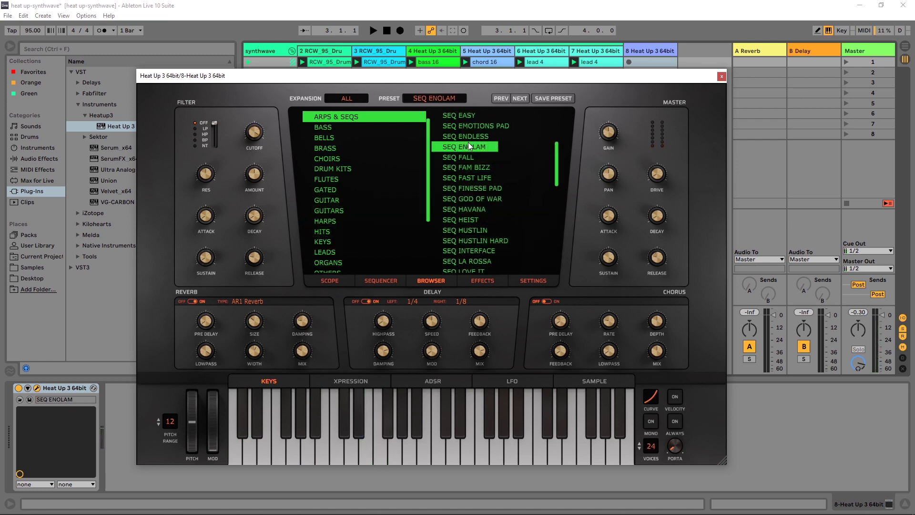
drag(377, 453, 338, 458)
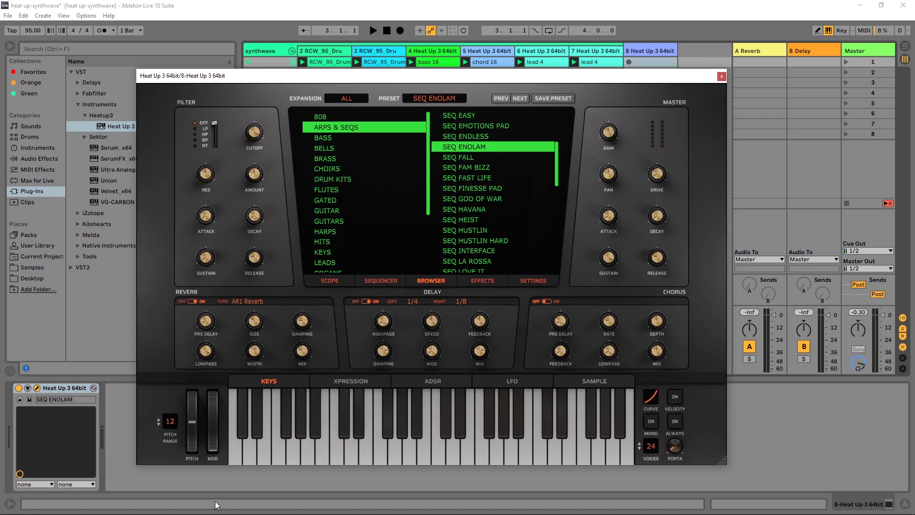